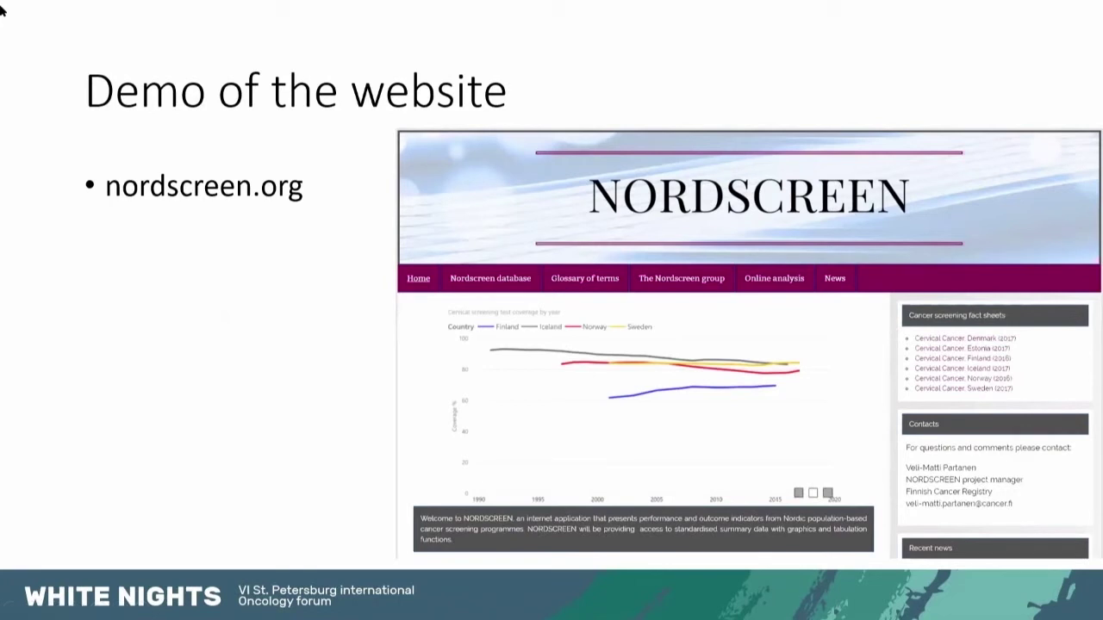
Step: Switch to the NordScreen website in the browser and open the cervical cancer screening test coverage analysis
key("alt+Tab")
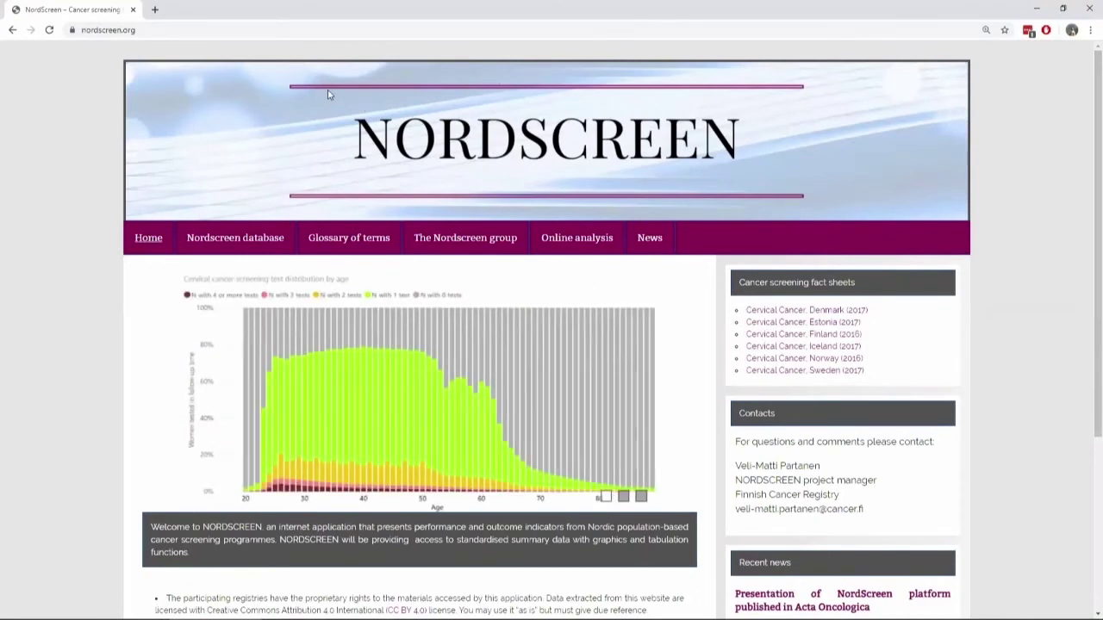
mouse_move(579, 243)
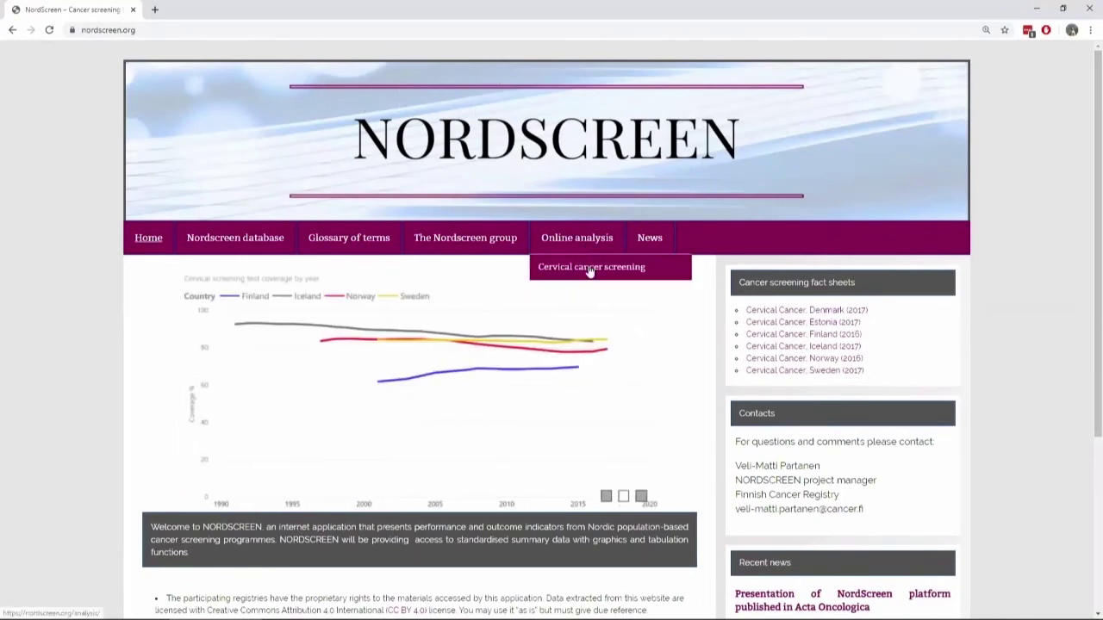
mouse_move(591, 271)
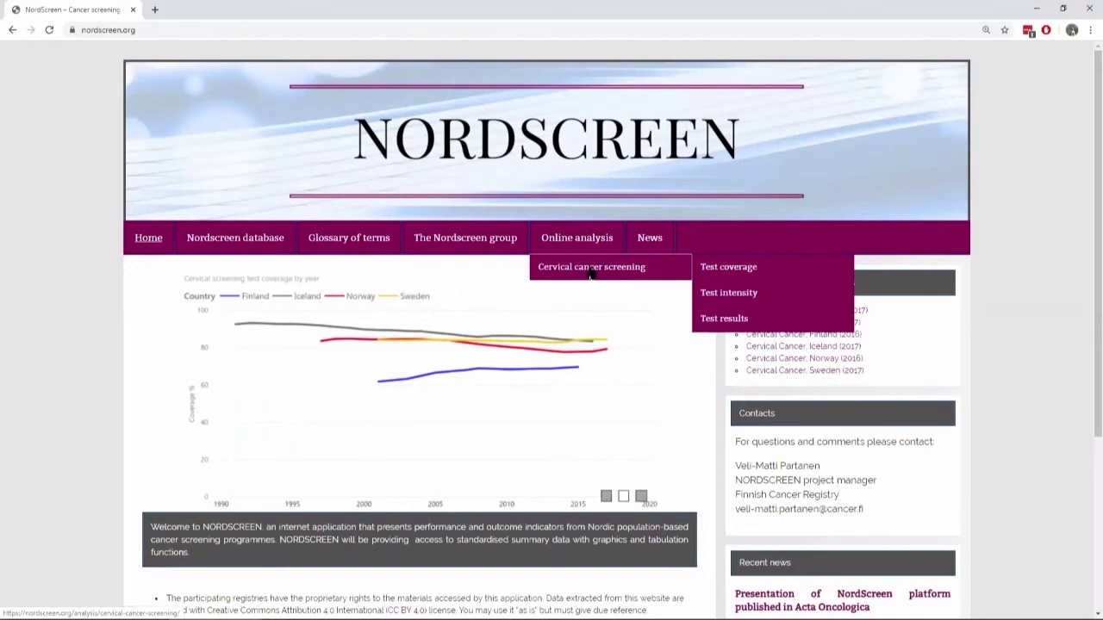
left_click(730, 270)
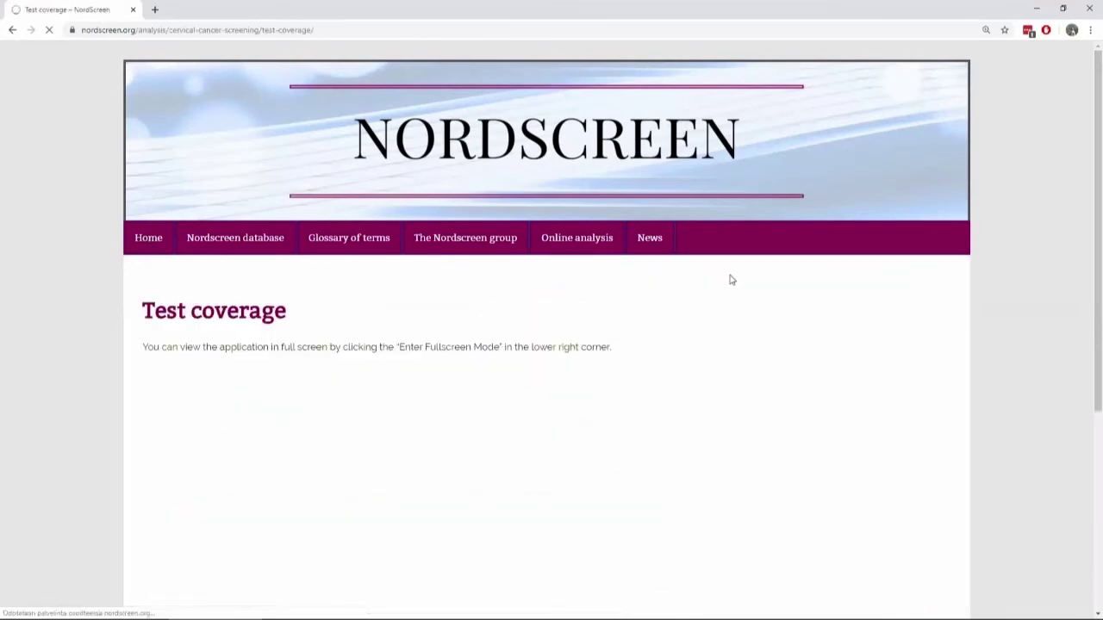
scroll(74, 271, "down", 2)
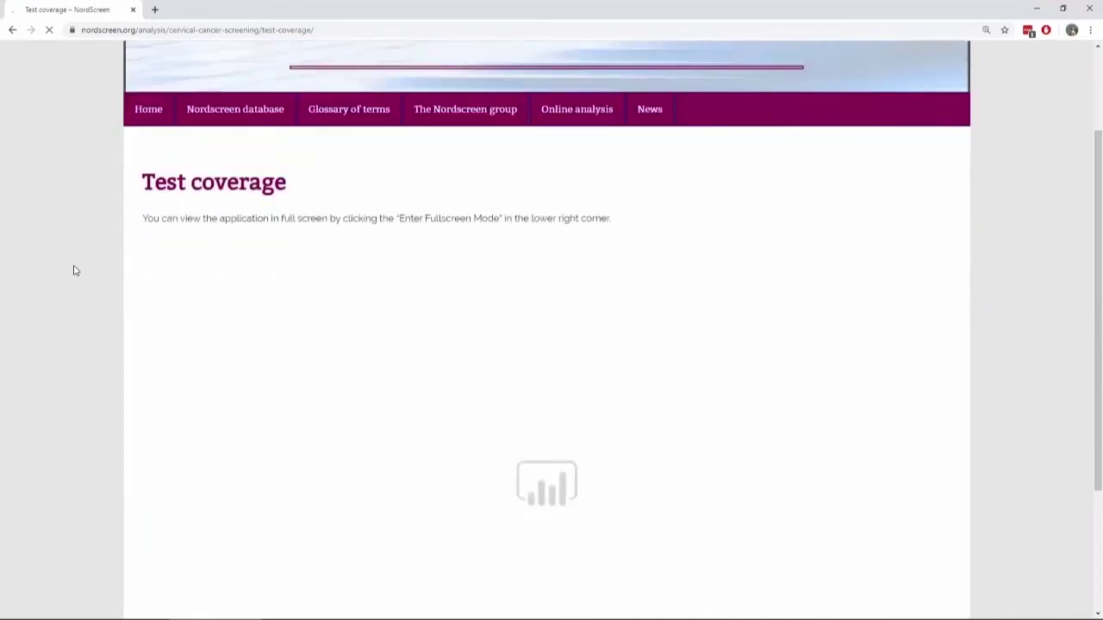
scroll(74, 271, "down", 1)
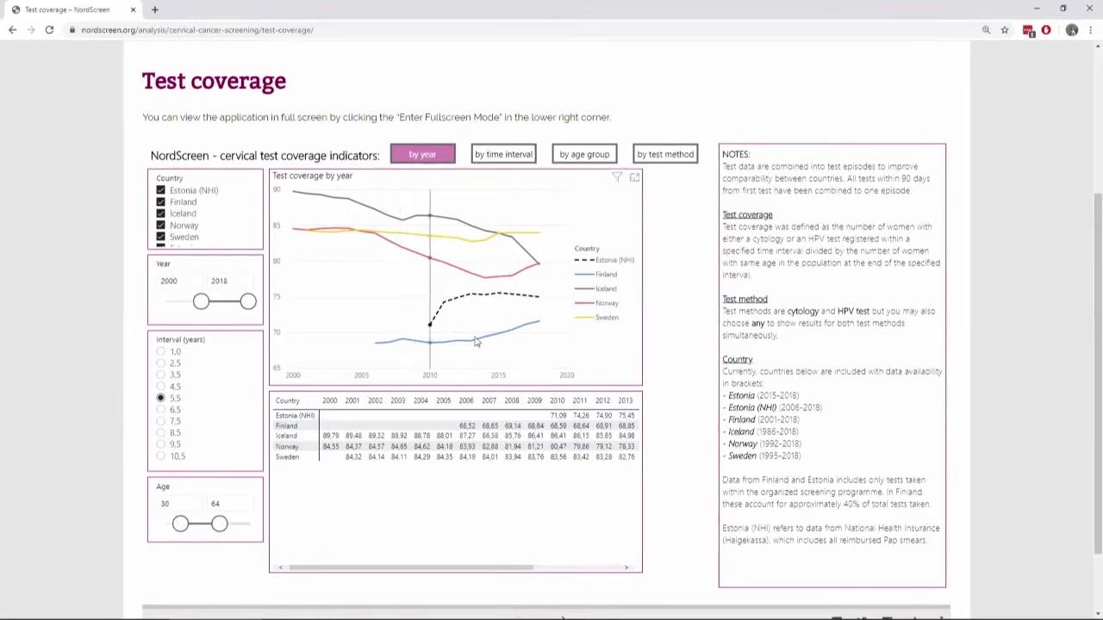
Step: Examine the test coverage chart by year, and view coverage by time interval including the 2018 values
mouse_move(537, 322)
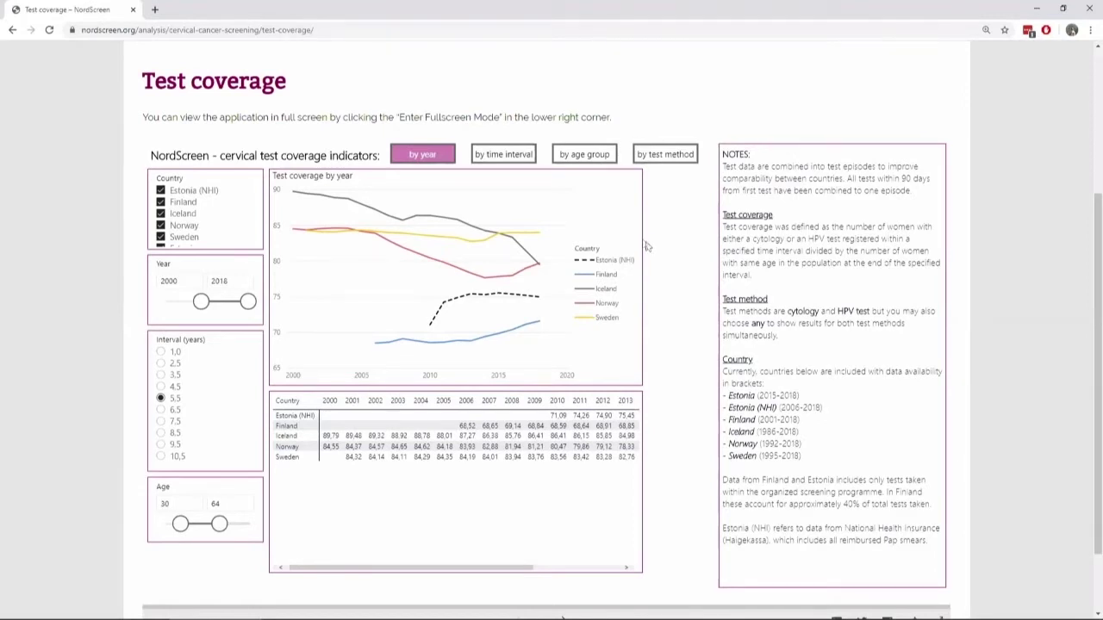
mouse_move(562, 238)
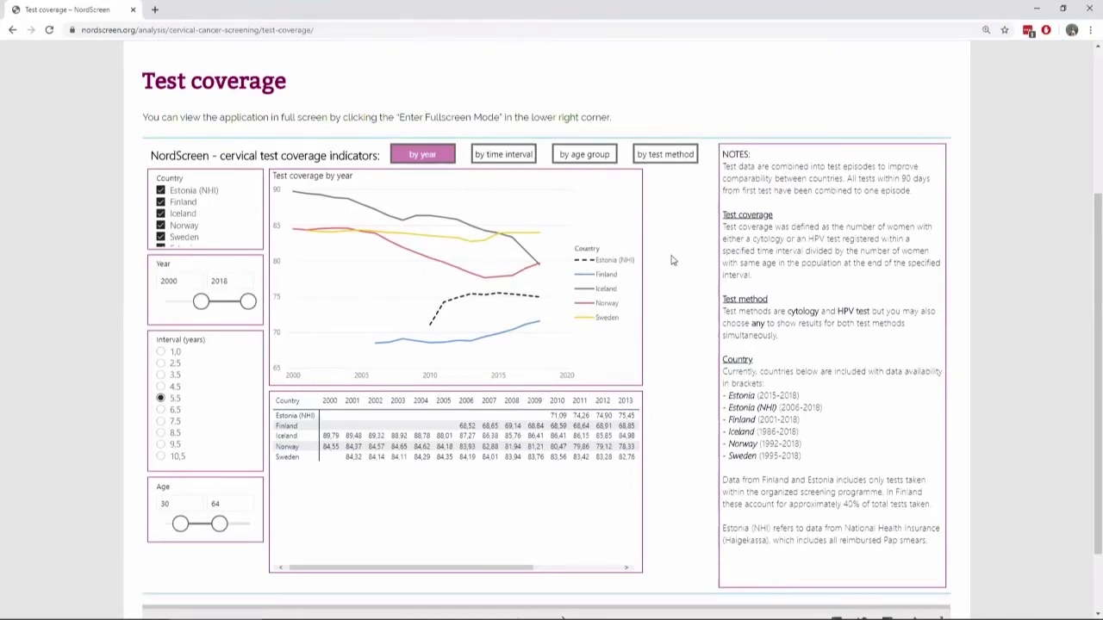
left_click(517, 157)
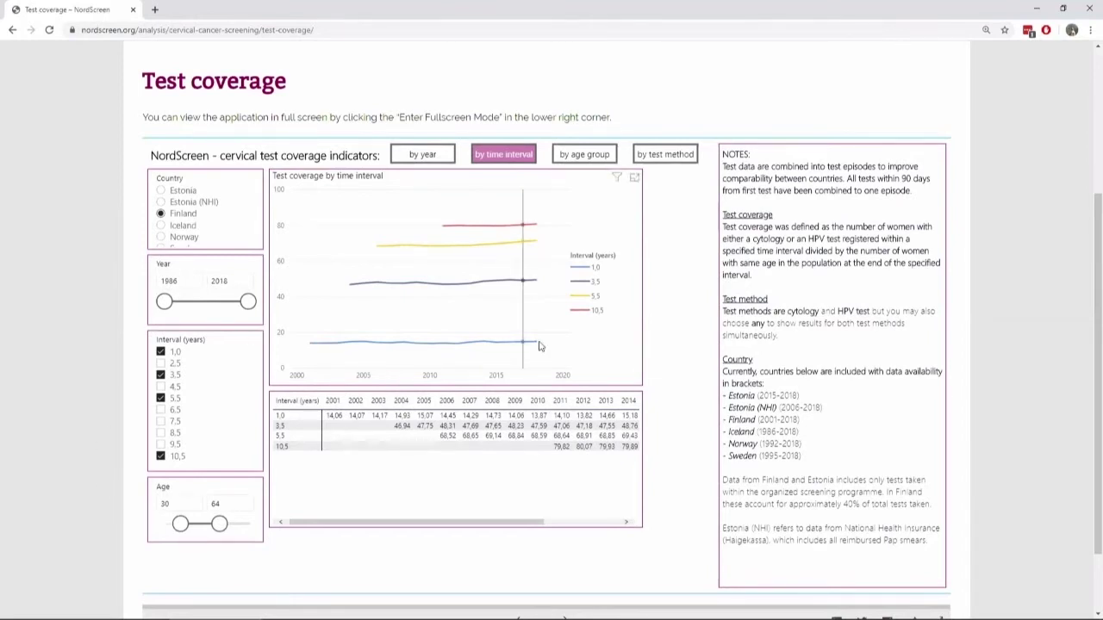
mouse_move(539, 345)
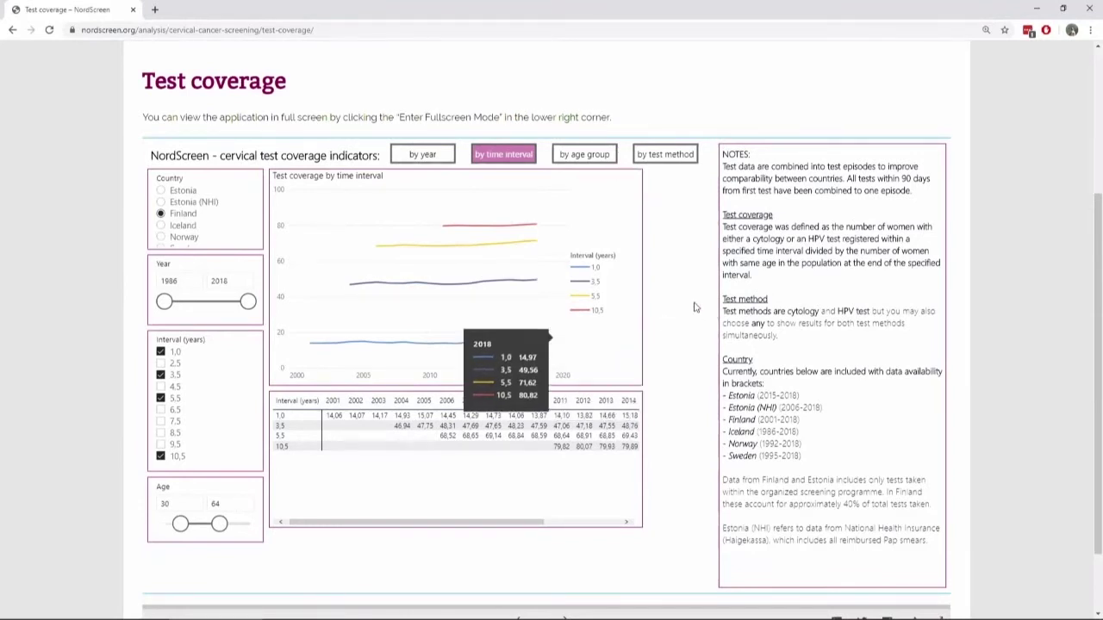
Step: Show test coverage by age group for Norway with the interval set to 5.5 years
left_click(584, 157)
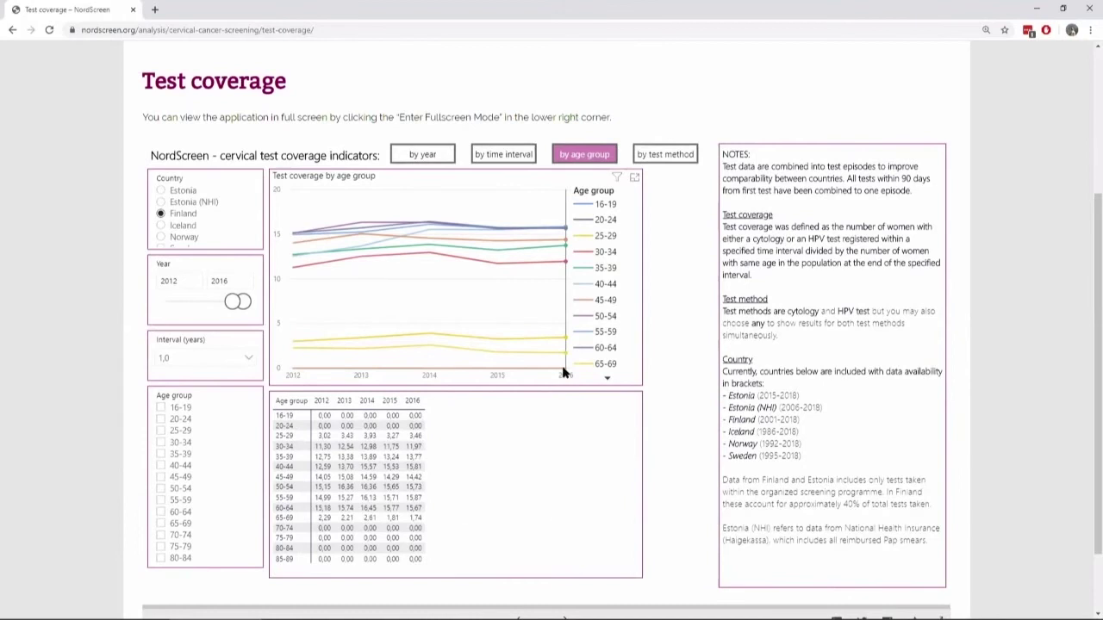
mouse_move(562, 372)
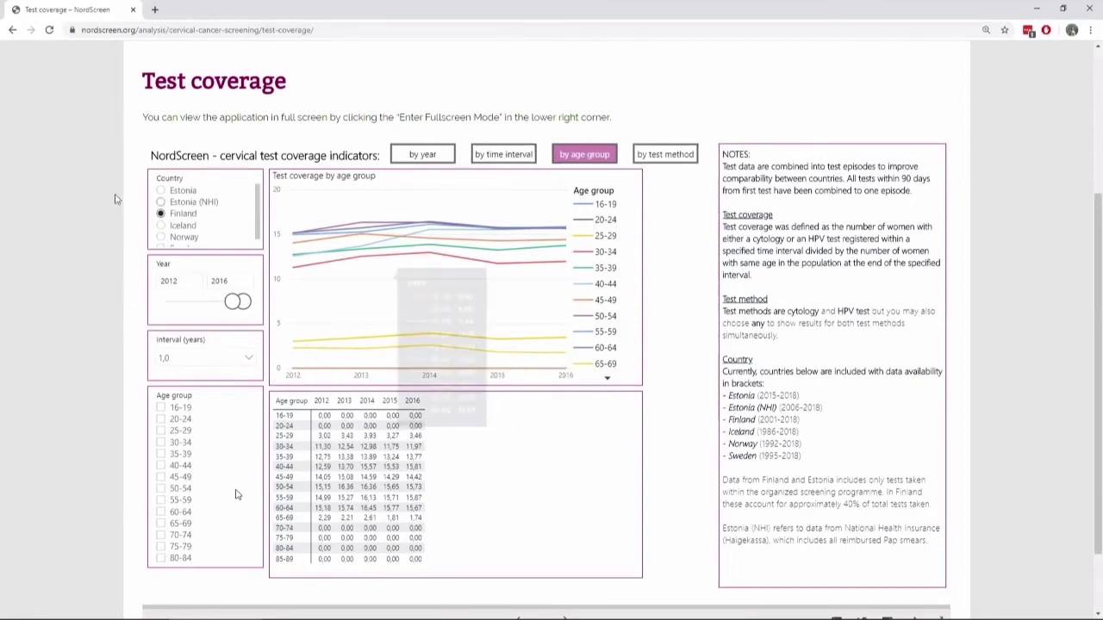
left_click(161, 237)
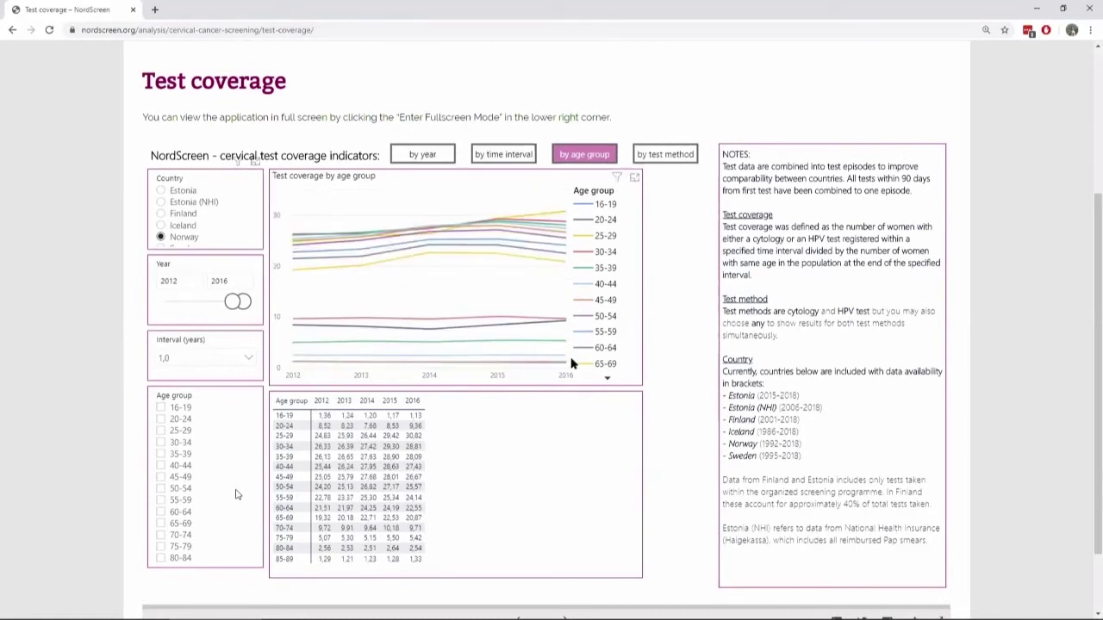
mouse_move(565, 368)
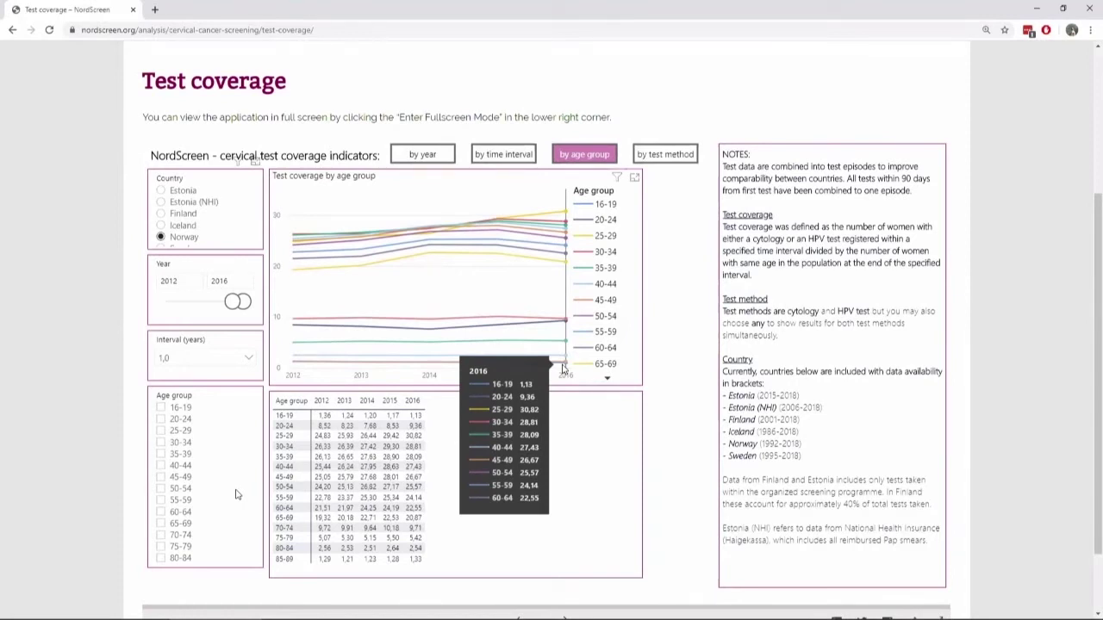
left_click(183, 361)
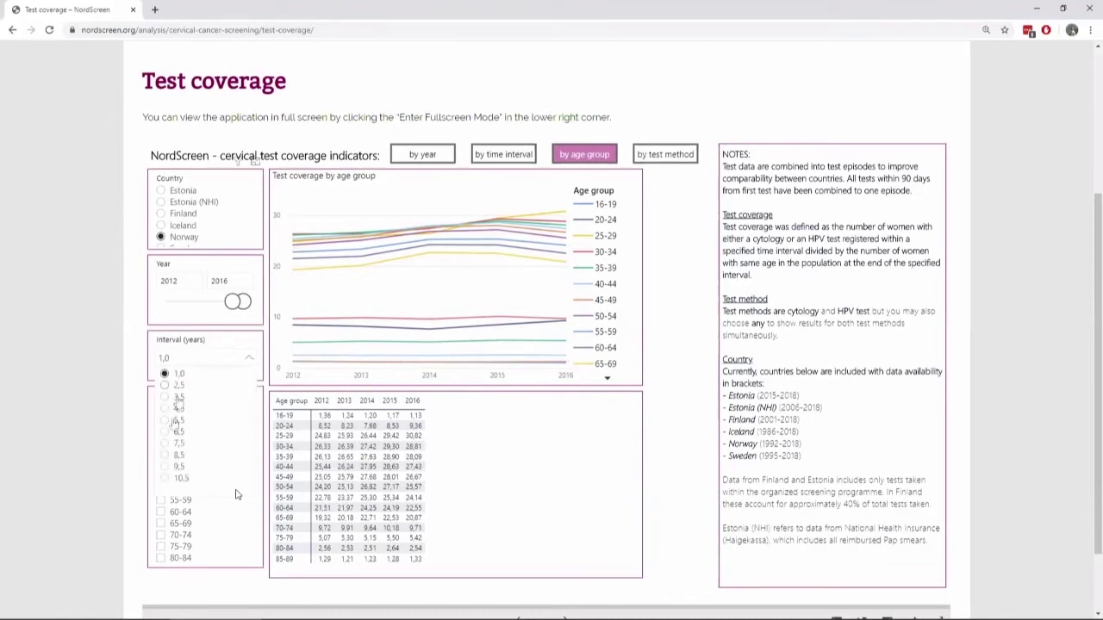
left_click(167, 421)
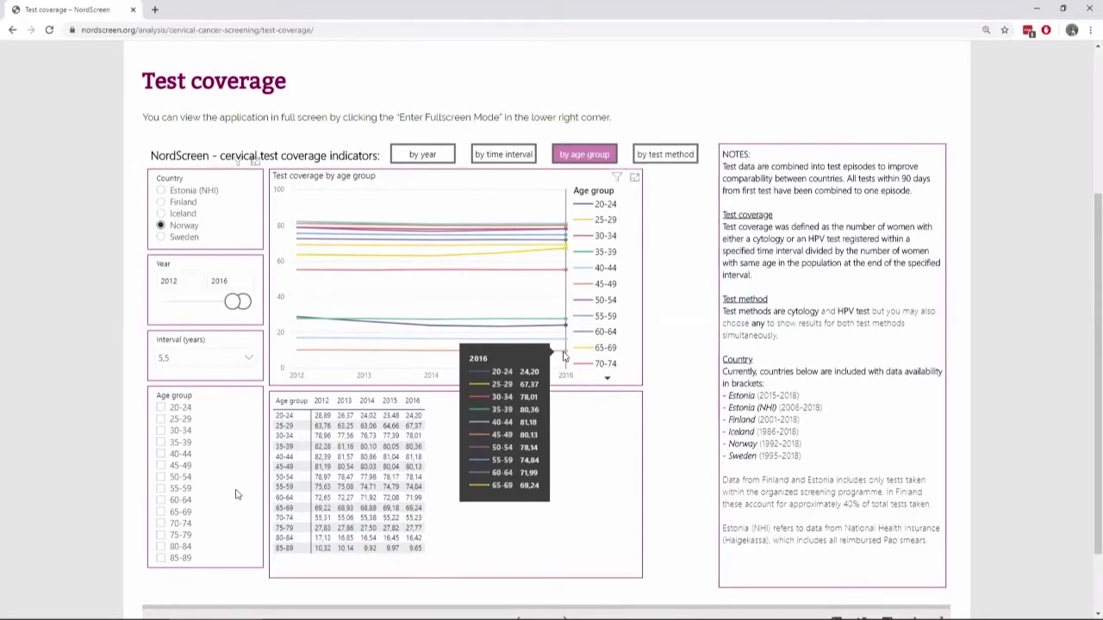
Step: View test coverage by test method, and open the Test intensity analysis for cervical cancer screening
left_click(662, 157)
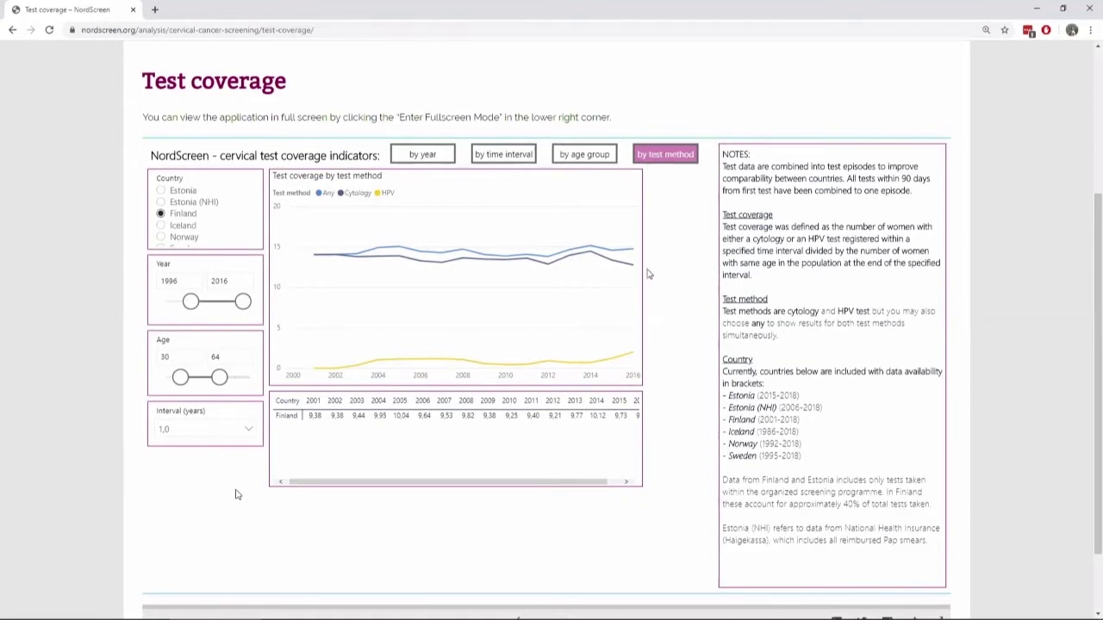
mouse_move(644, 360)
scroll(376, 166, "up", 2)
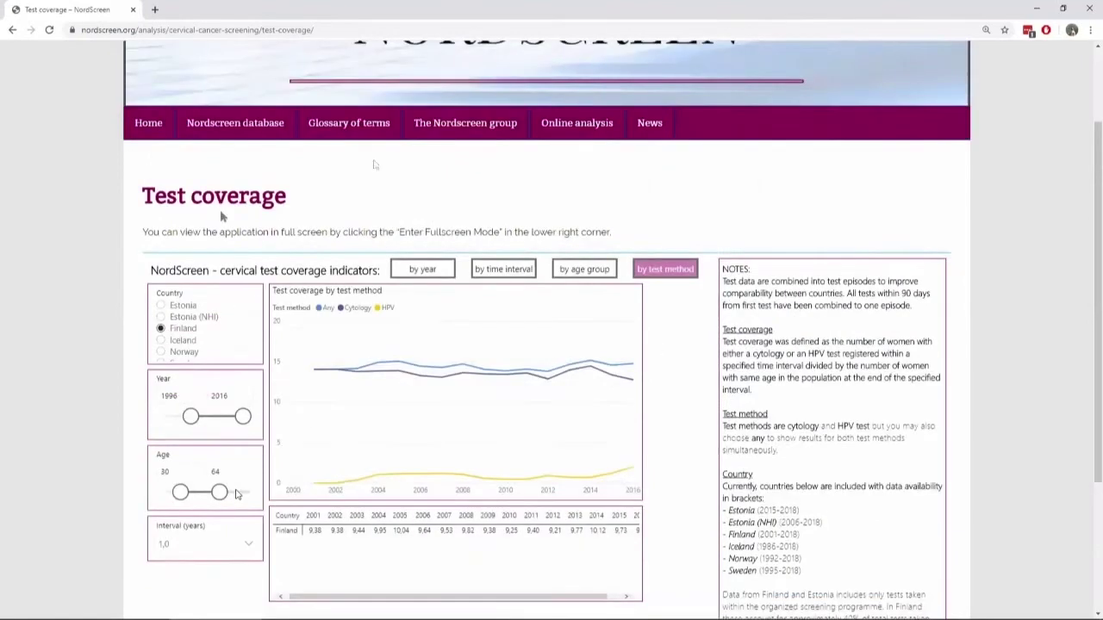
mouse_move(588, 138)
left_click(728, 184)
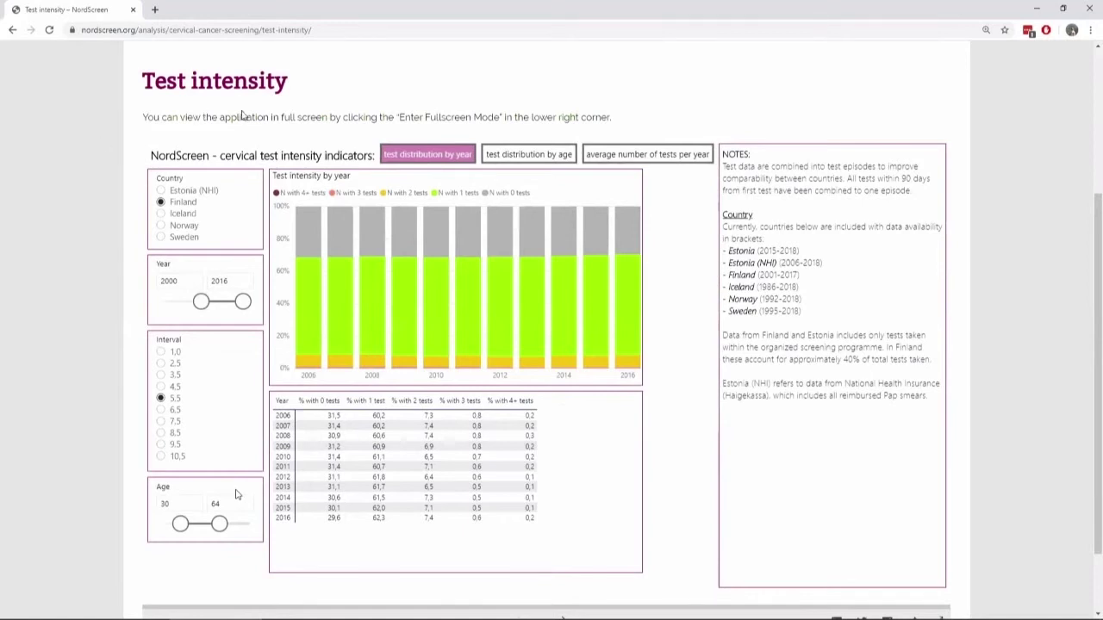
Step: Show the test distribution by age for Sweden with both ends of the year range set to 2018
left_click(510, 160)
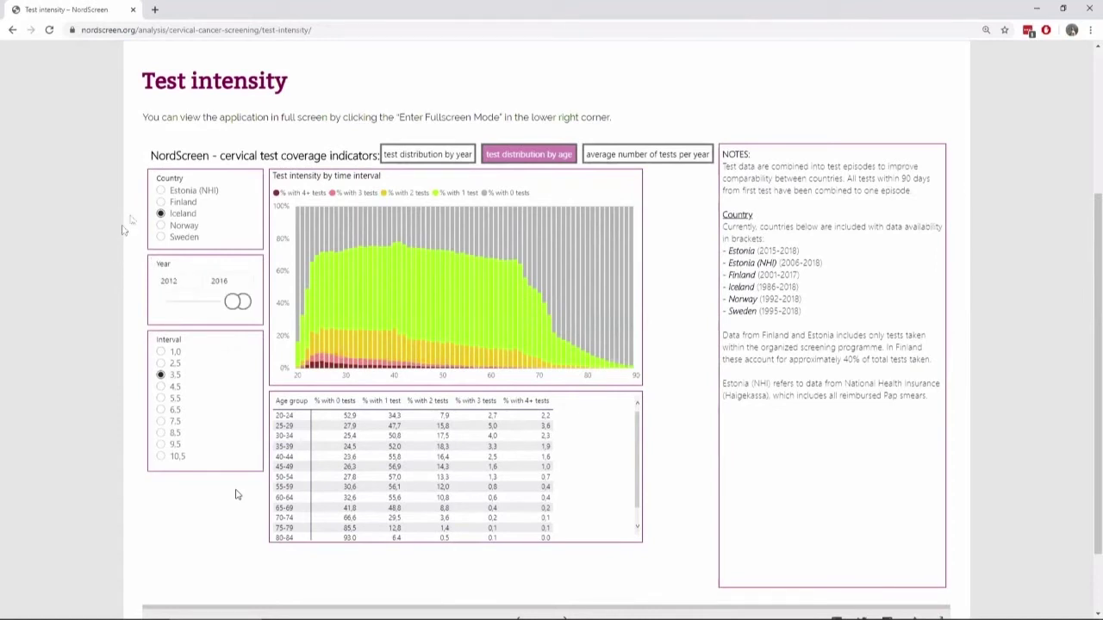
left_click(160, 238)
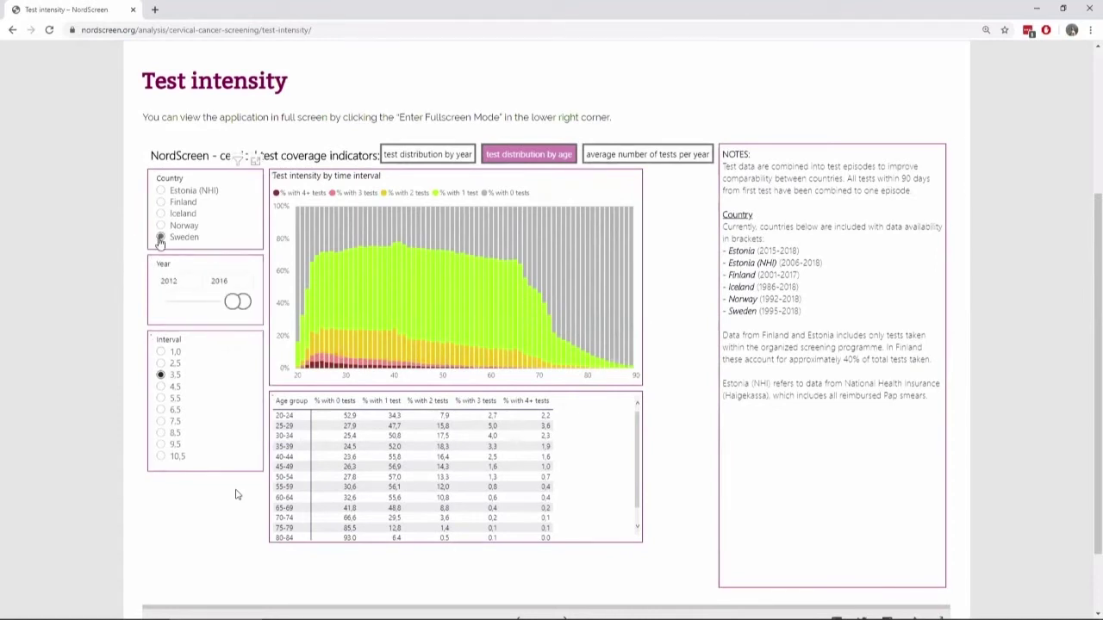
left_click(229, 280)
type("2018")
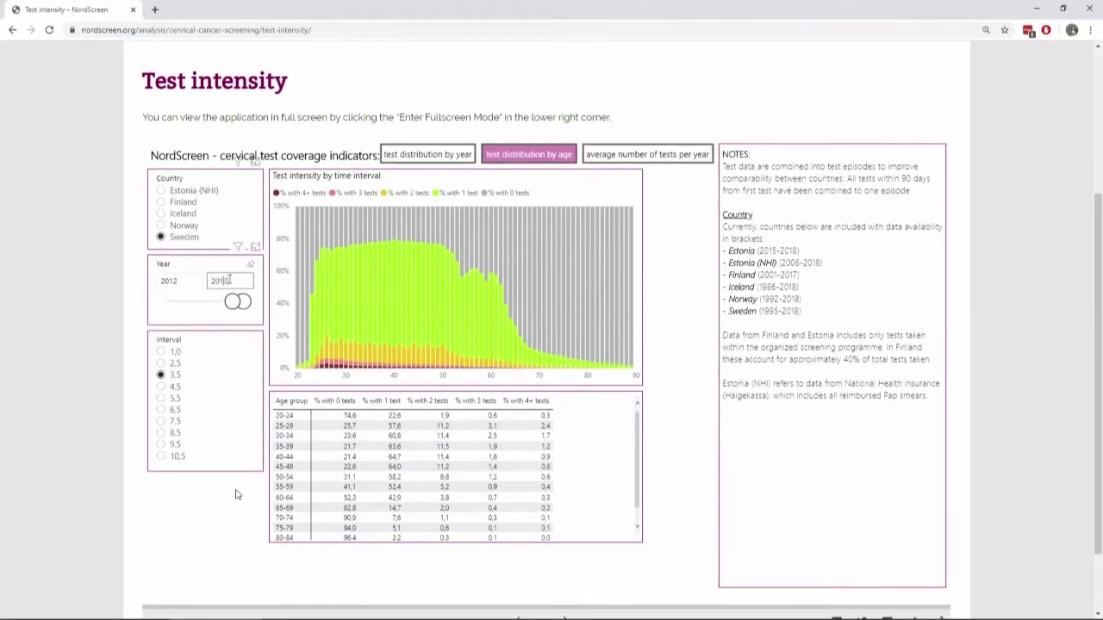
key("Return")
left_click(187, 280)
type("2018")
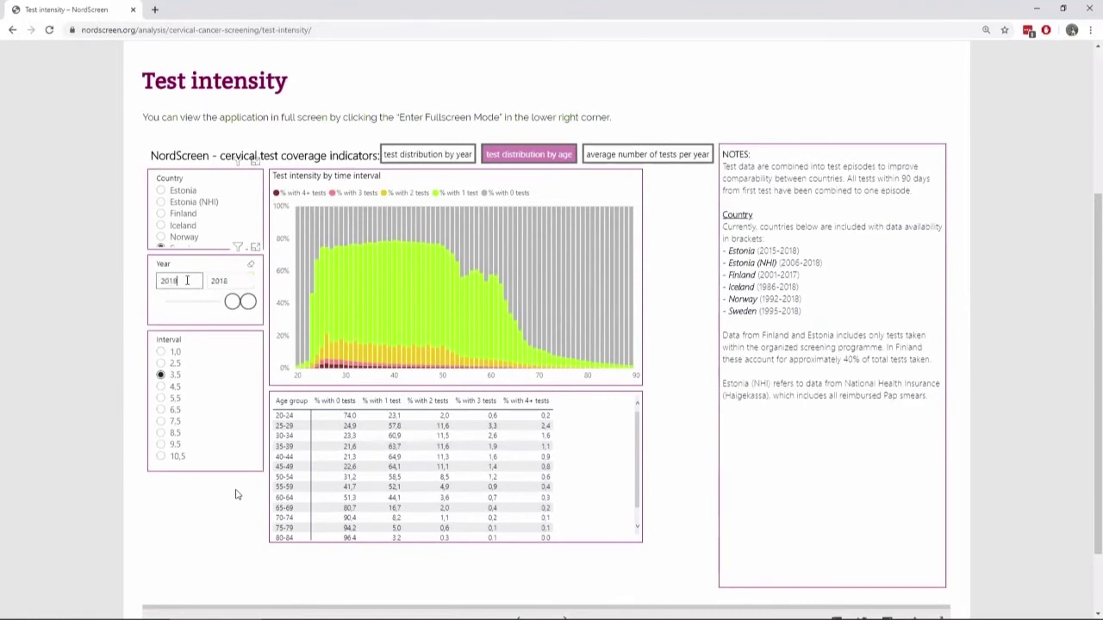
key("Return")
left_click(89, 294)
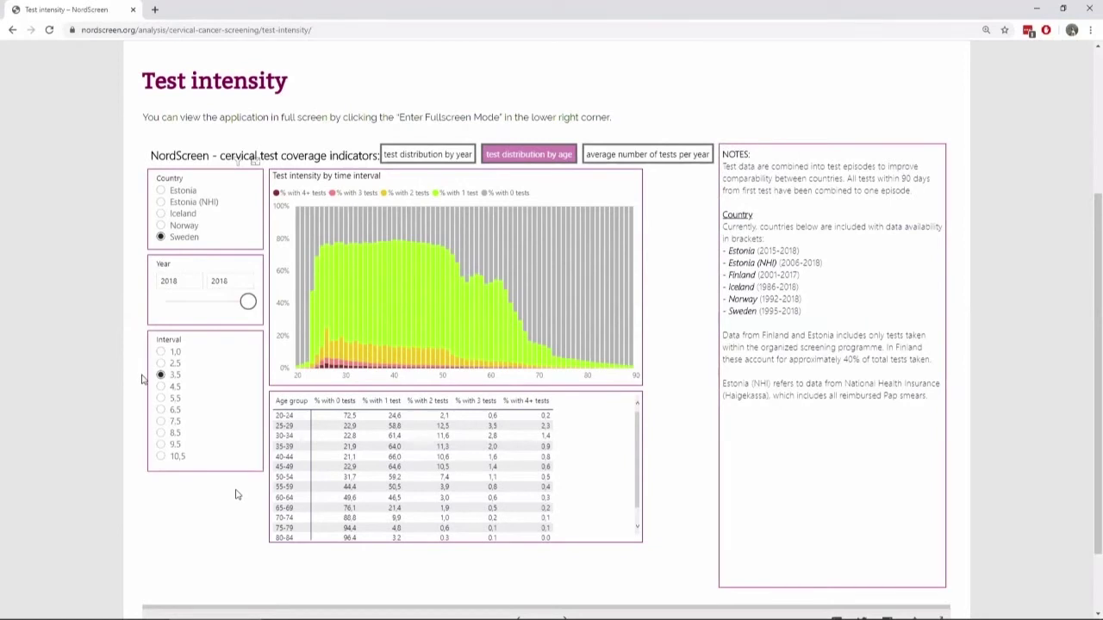
Step: Set the test intensity interval to 5.5 years and examine the test distribution across the age range
left_click(161, 398)
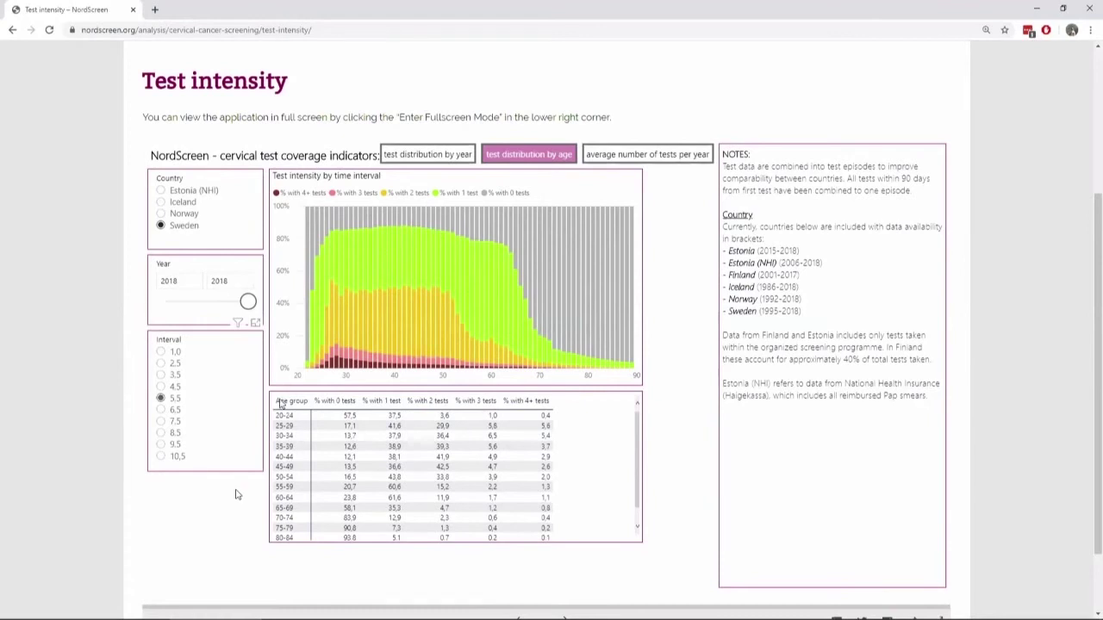
mouse_move(308, 346)
mouse_move(538, 334)
mouse_move(337, 364)
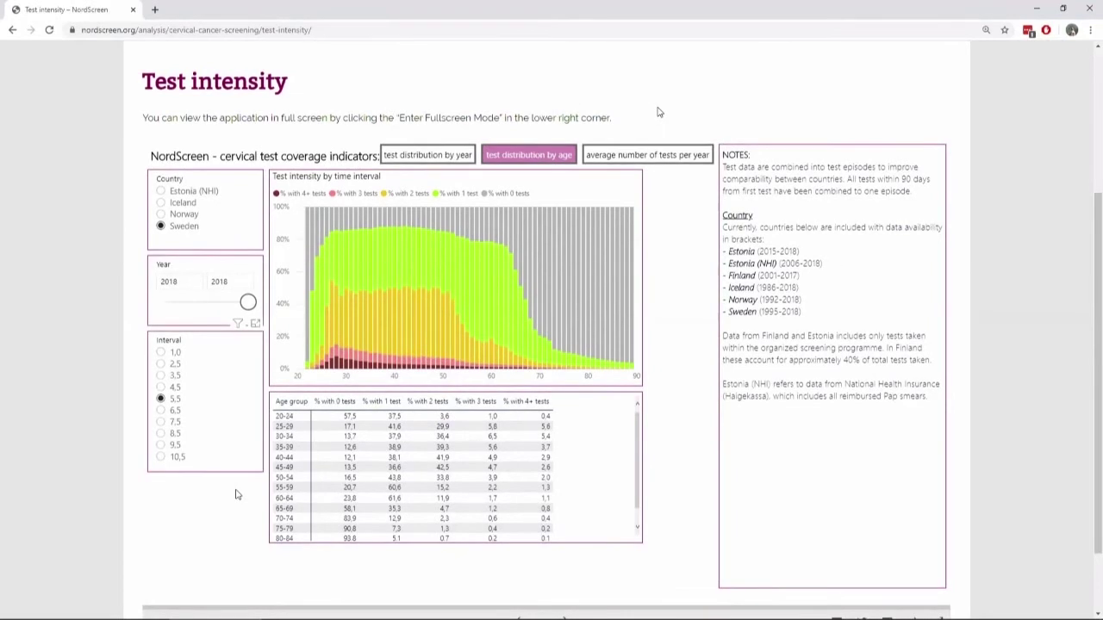
Step: Open the Test results analysis for cervical cancer screening and bring its indicator charts into view
scroll(738, 140, "up", 1)
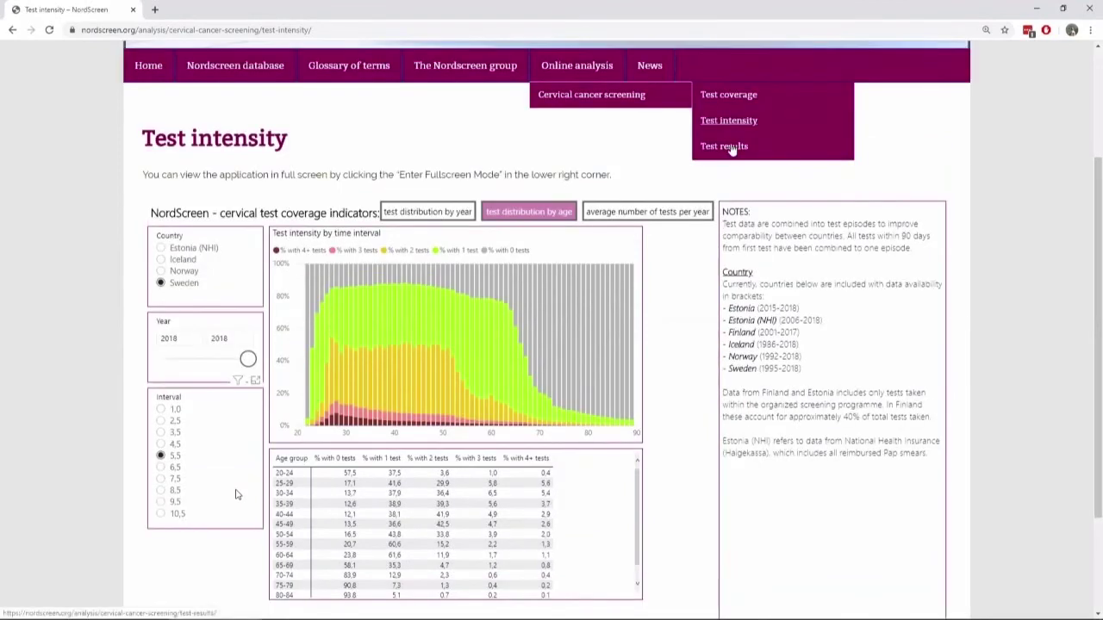
left_click(729, 148)
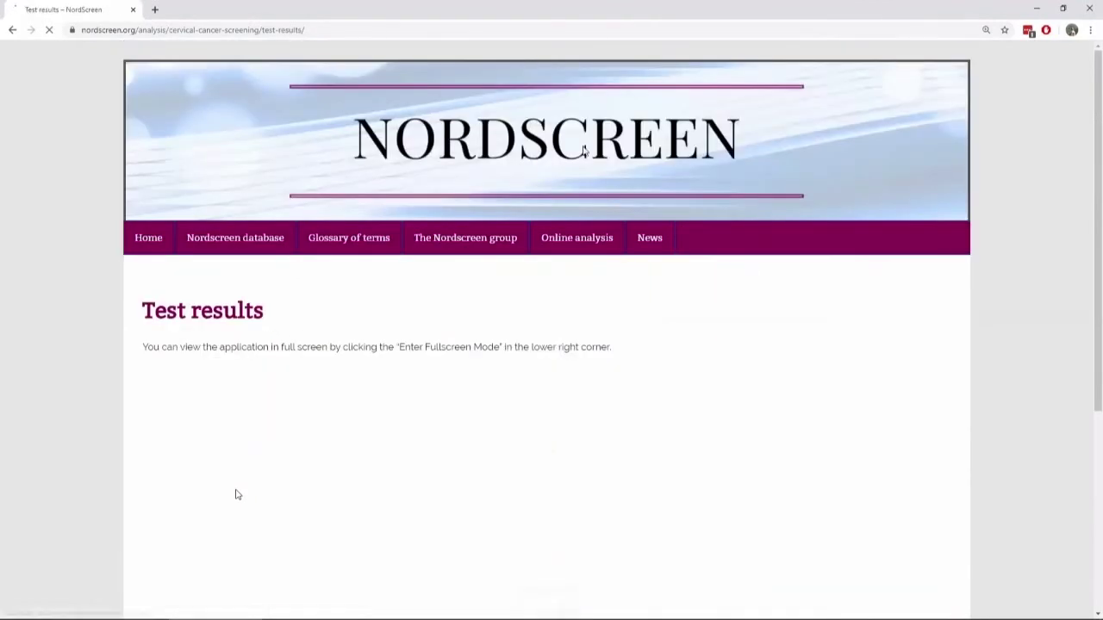
scroll(87, 209, "down", 3)
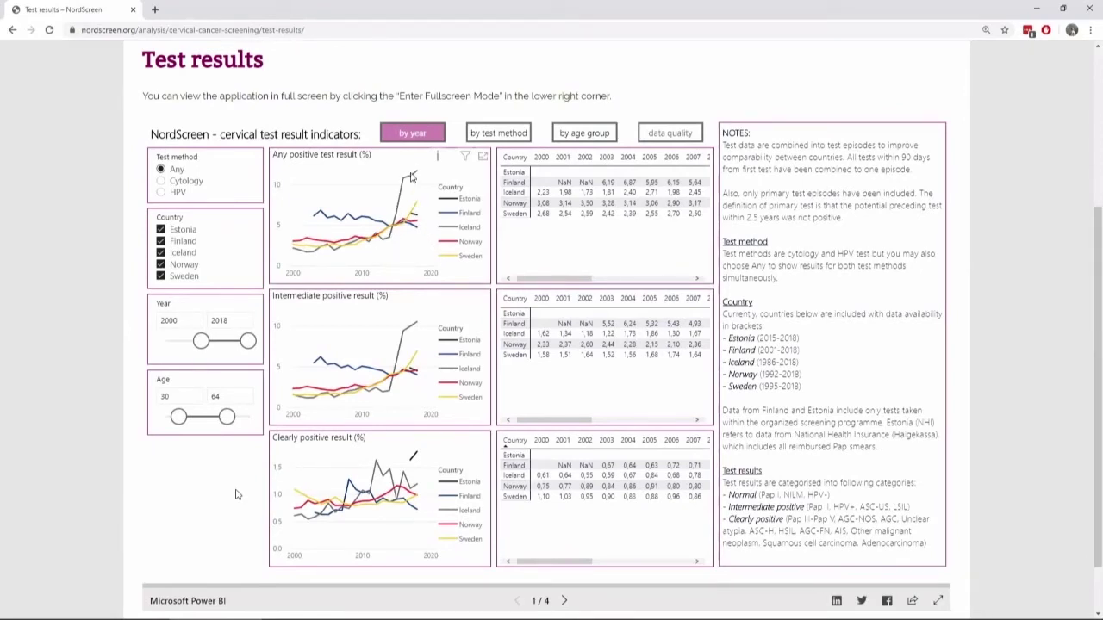
Step: Examine the any positive test result chart by year and the clearly positive result table up to 2018
mouse_move(415, 187)
mouse_move(417, 225)
left_click_drag(525, 560, 645, 561)
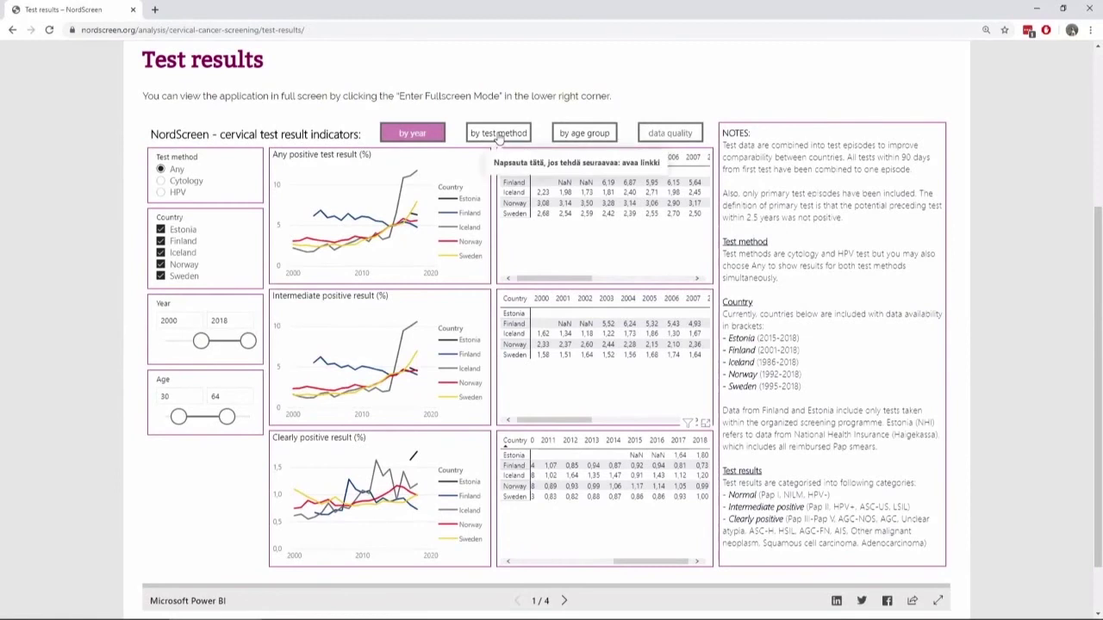
Step: Show positive test results by test method and examine the percentages for cytology and HPV tests
left_click(498, 133)
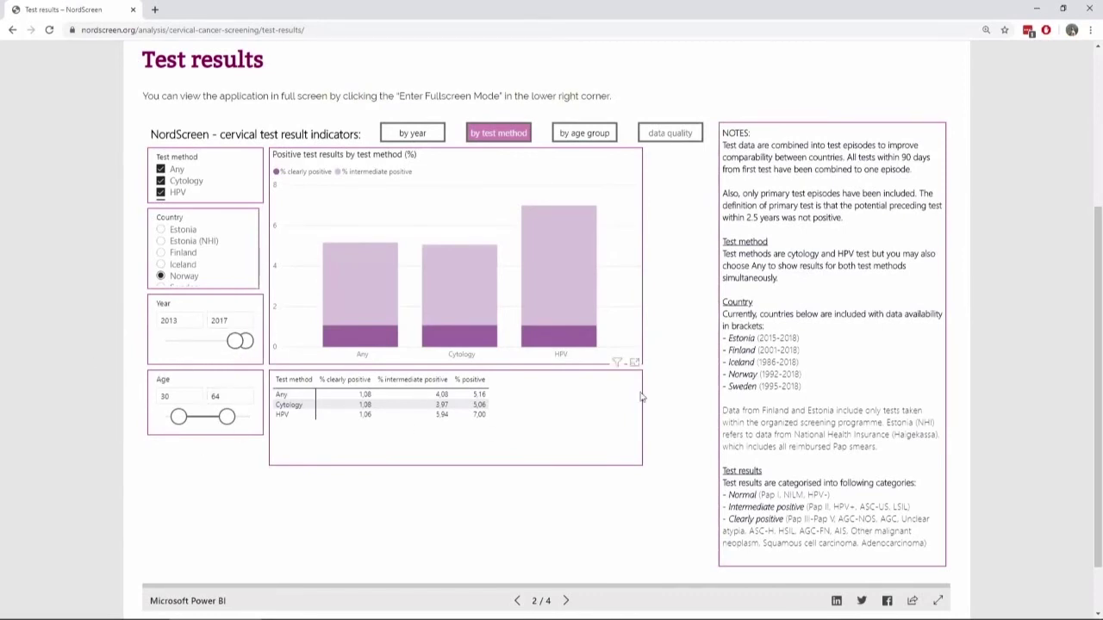
mouse_move(573, 239)
mouse_move(482, 422)
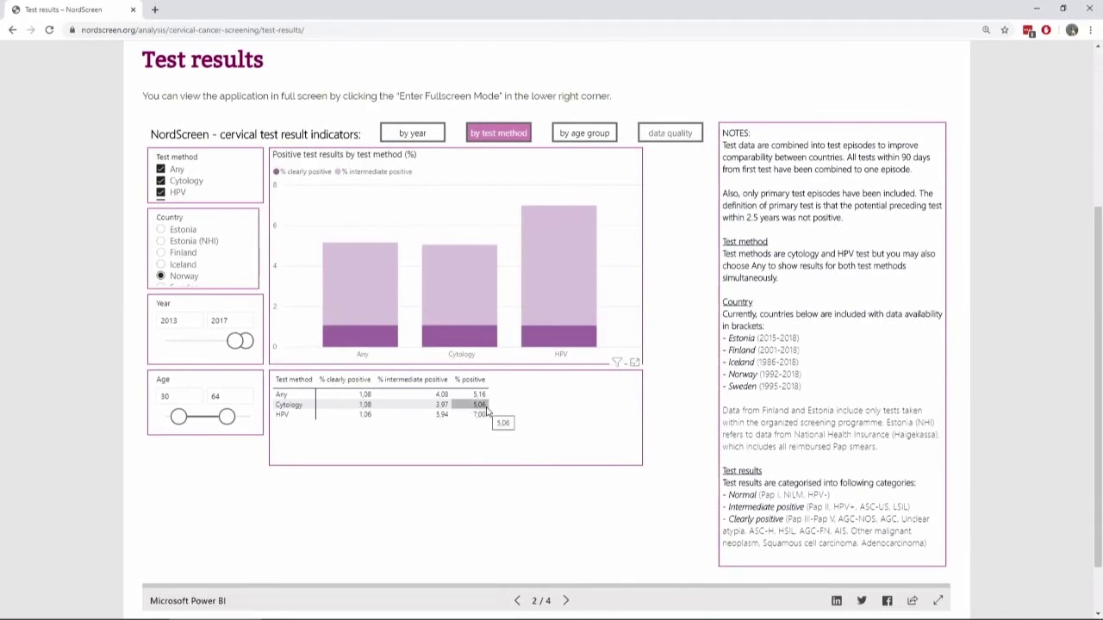
Step: View the positive results by test method for Finland, and change the country to Sweden
left_click(161, 253)
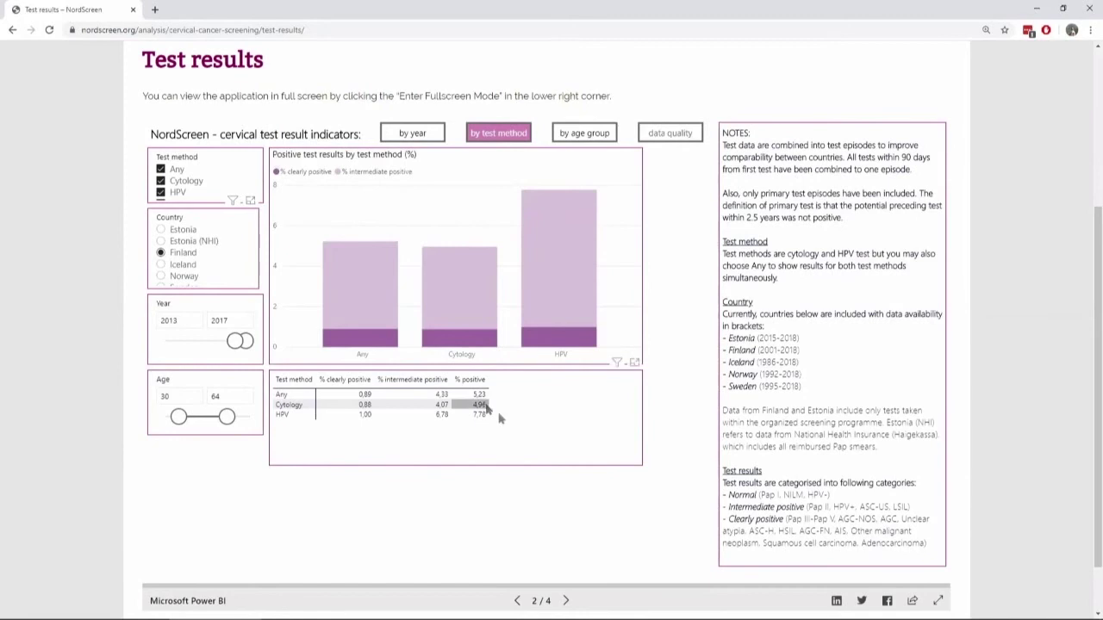
scroll(109, 214, "down", 1)
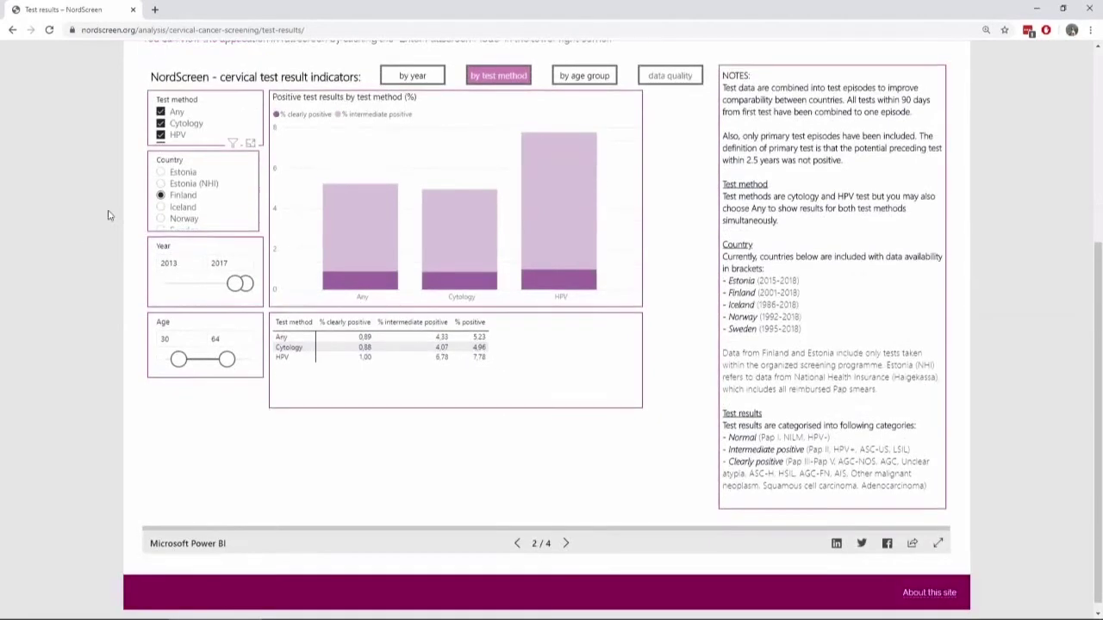
scroll(104, 211, "up", 1)
scroll(163, 246, "down", 1)
left_click(161, 281)
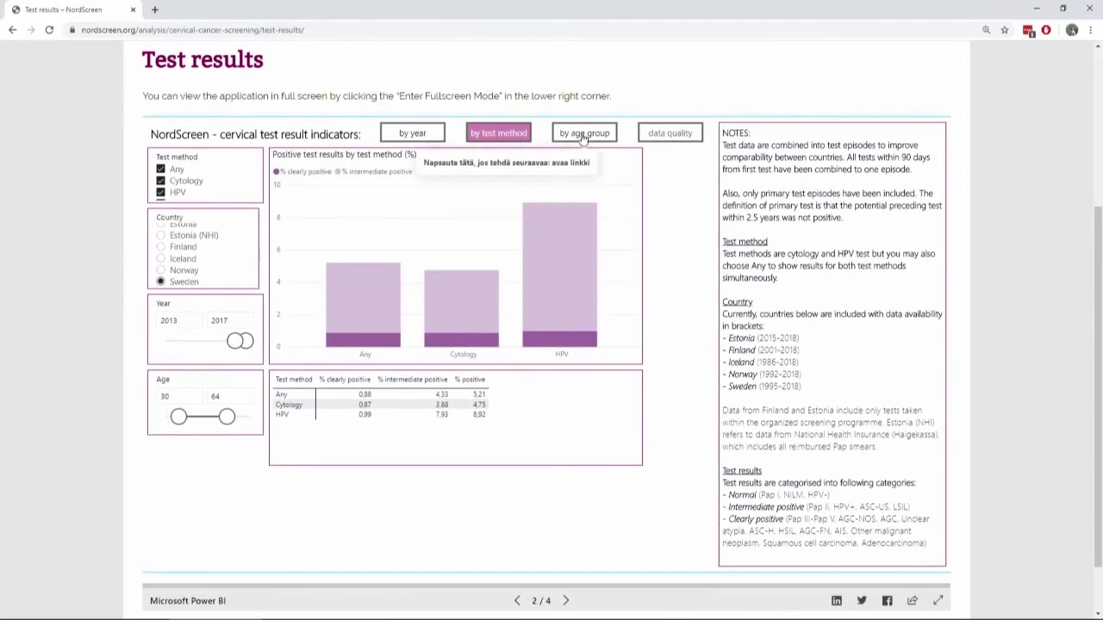
Step: Show positive test results by age group for the HPV test method, and view them for Sweden followed by Norway
left_click(583, 135)
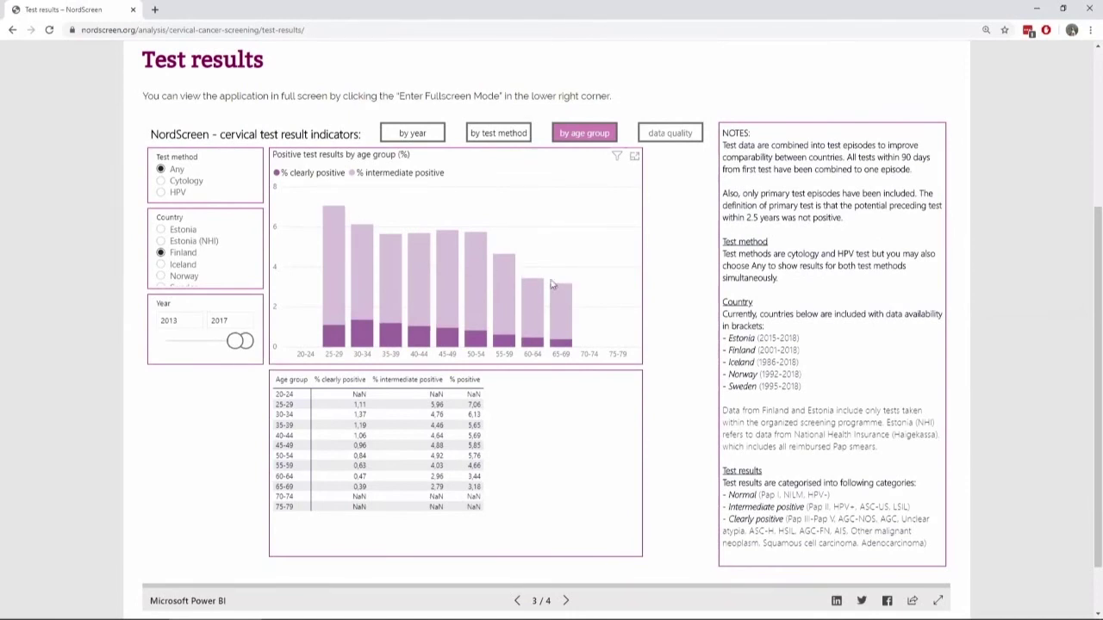
left_click(160, 193)
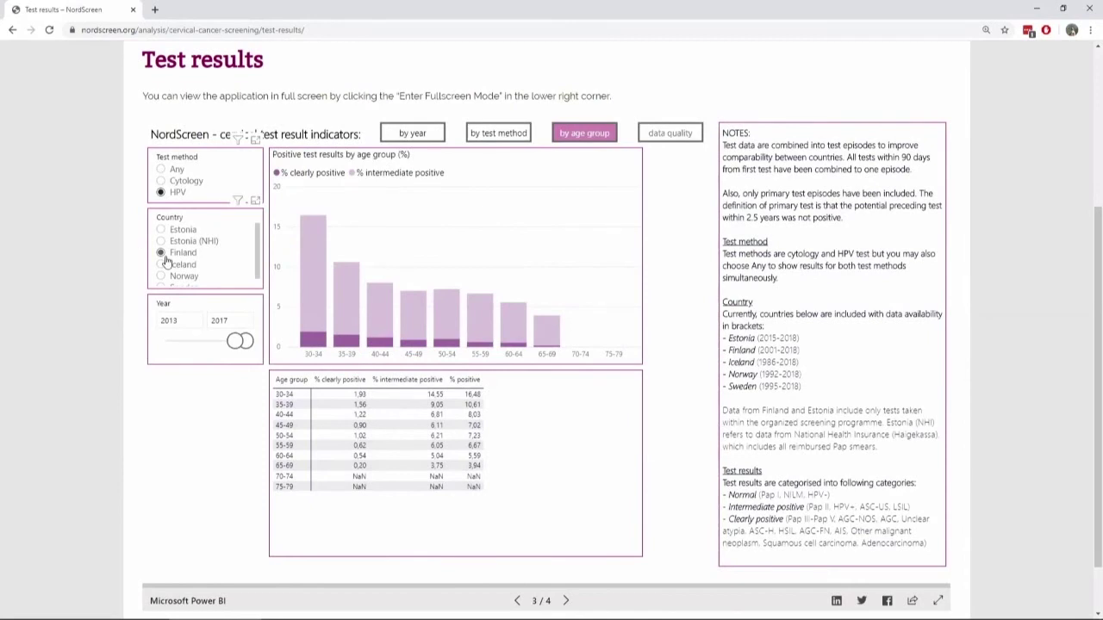
scroll(163, 274, "down", 1)
left_click(160, 282)
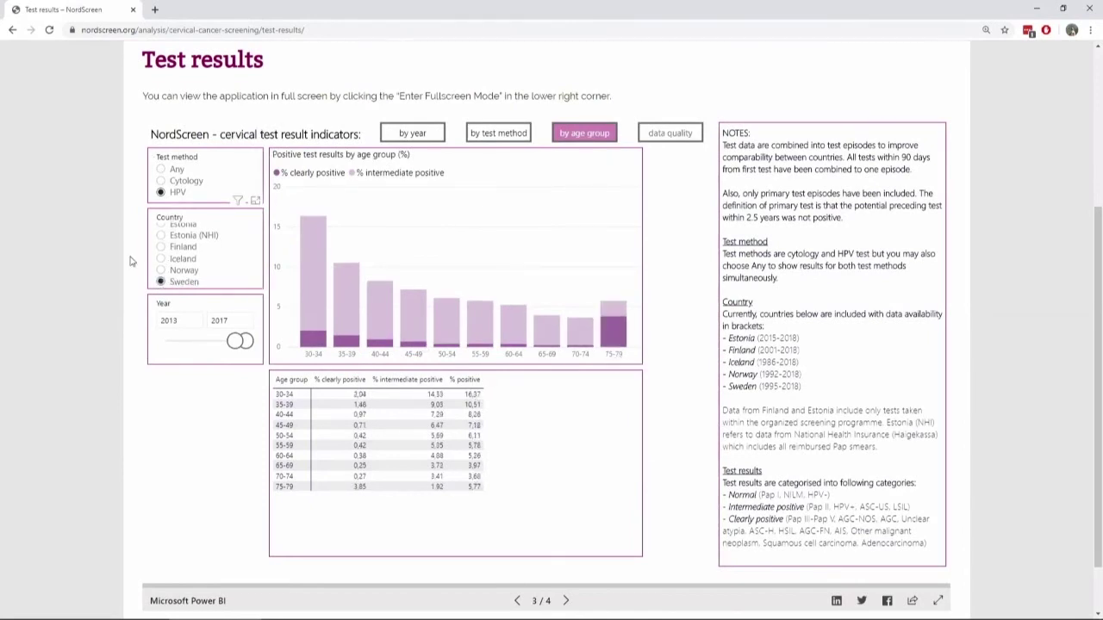
left_click(162, 271)
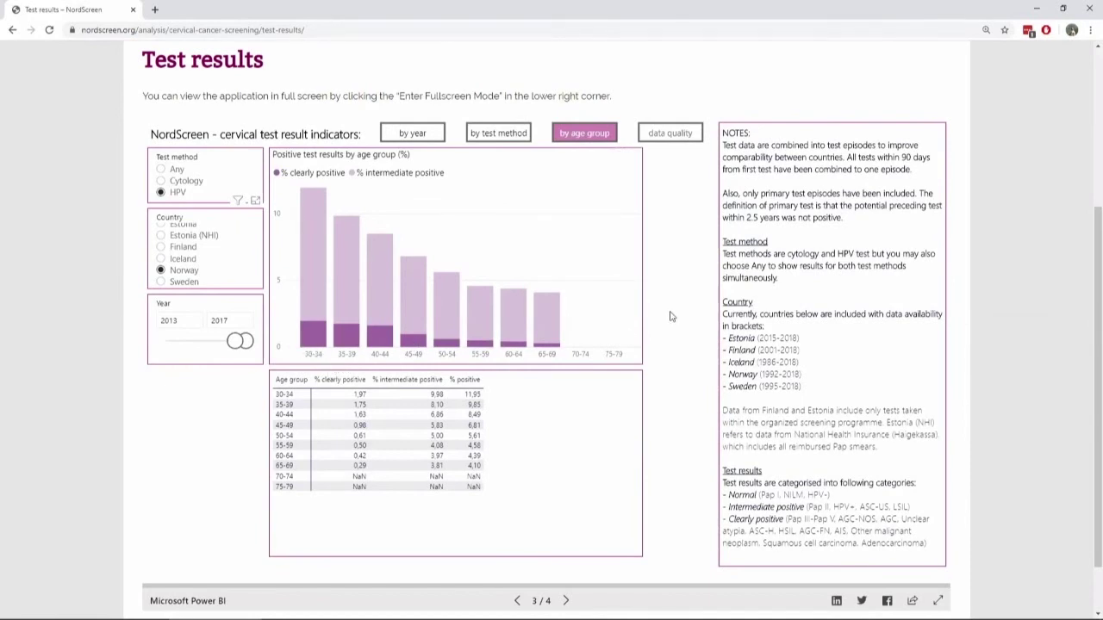
Step: Show the test result data quality indicators and examine the unsatisfactory result chart and the missing result table up to 2018
left_click(665, 136)
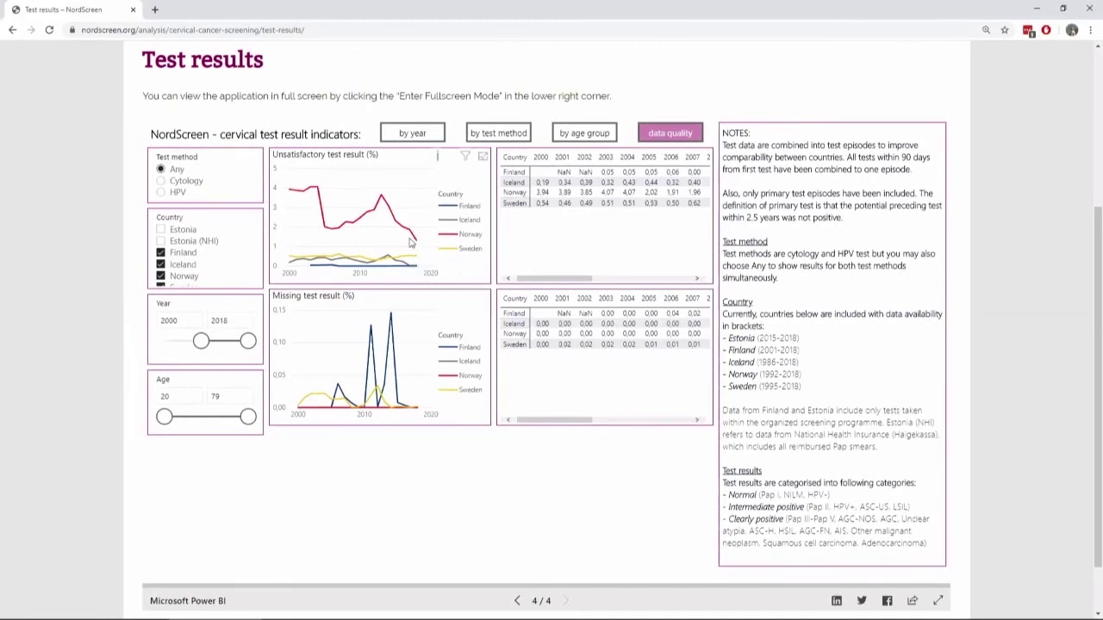
mouse_move(415, 263)
left_click_drag(552, 423, 669, 419)
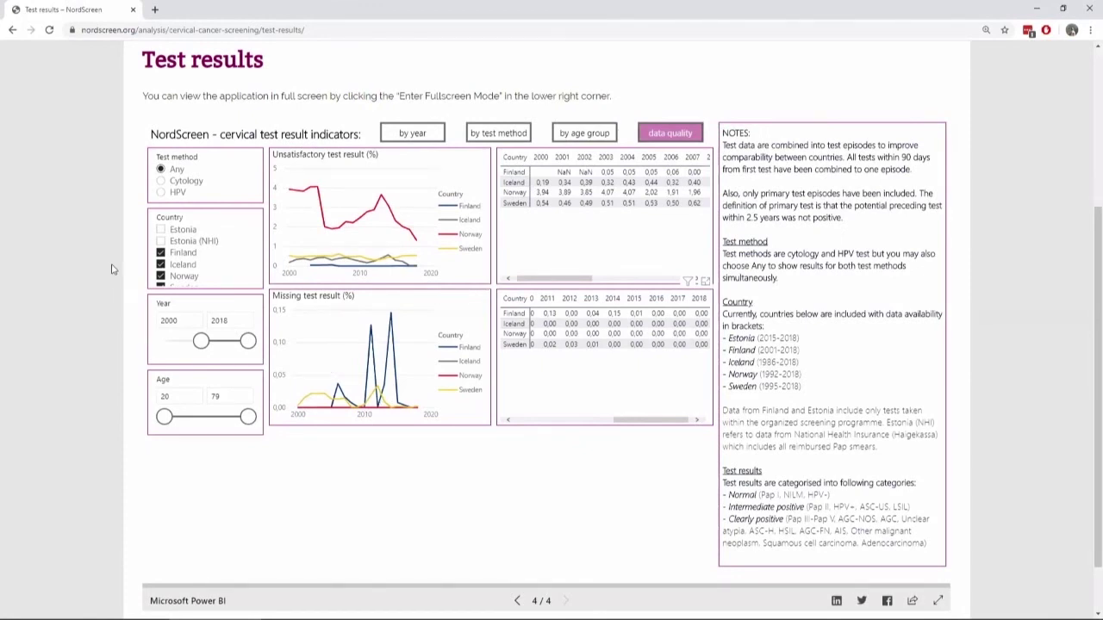
Step: Add Estonia to the country comparison and check its 2018 point in the missing test result chart
left_click(160, 229)
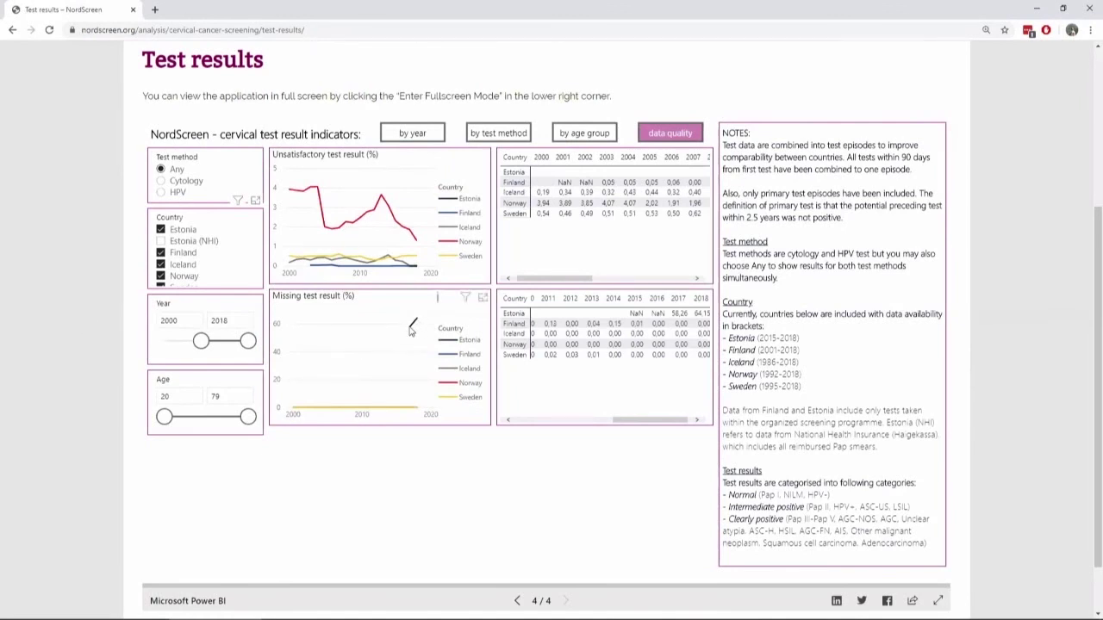
mouse_move(416, 321)
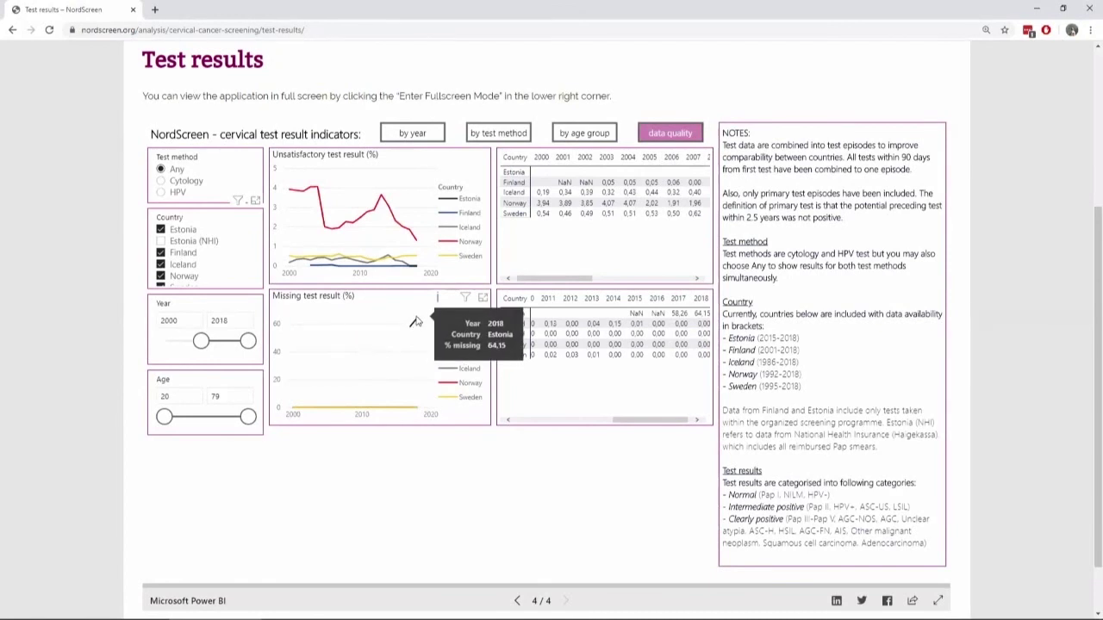